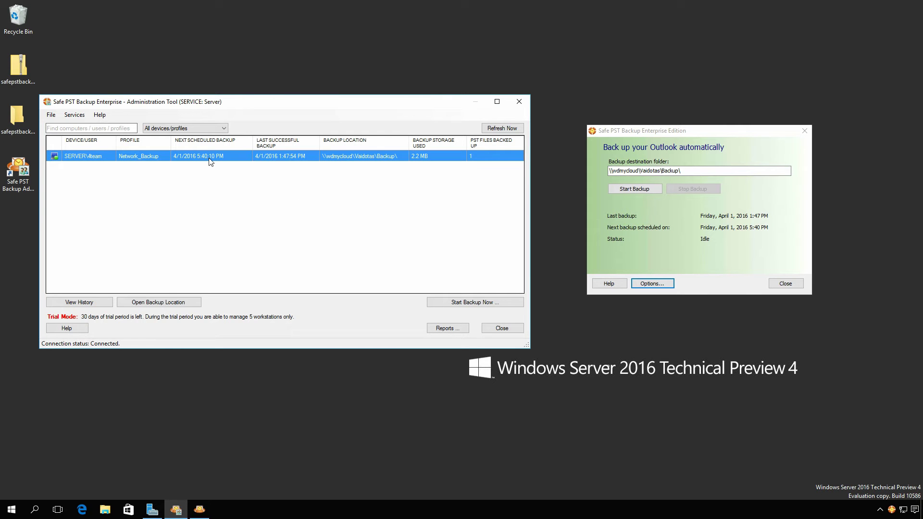
View the backup history of the SERVER\4team client, then close it.
right_click(210, 160)
left_click(264, 217)
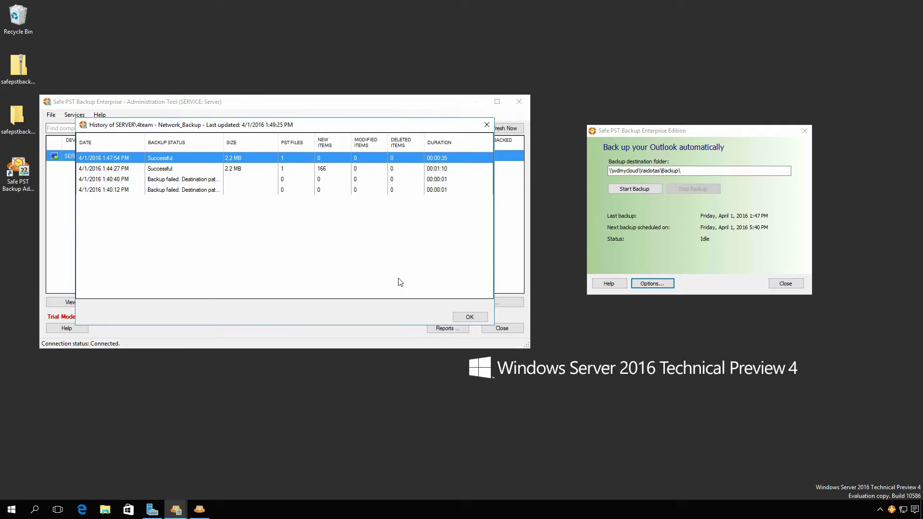
left_click(473, 318)
Force an immediate backup of SERVER\4team and confirm it.
right_click(225, 158)
left_click(280, 185)
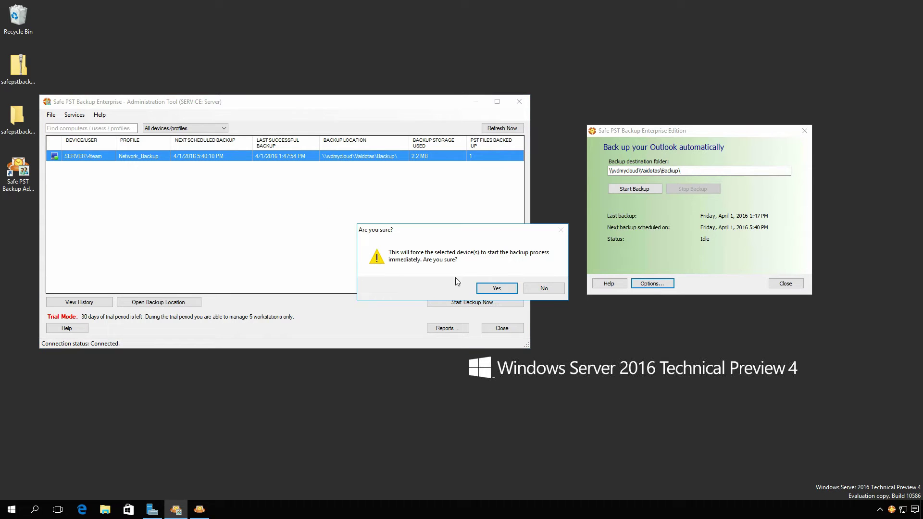
left_click(493, 292)
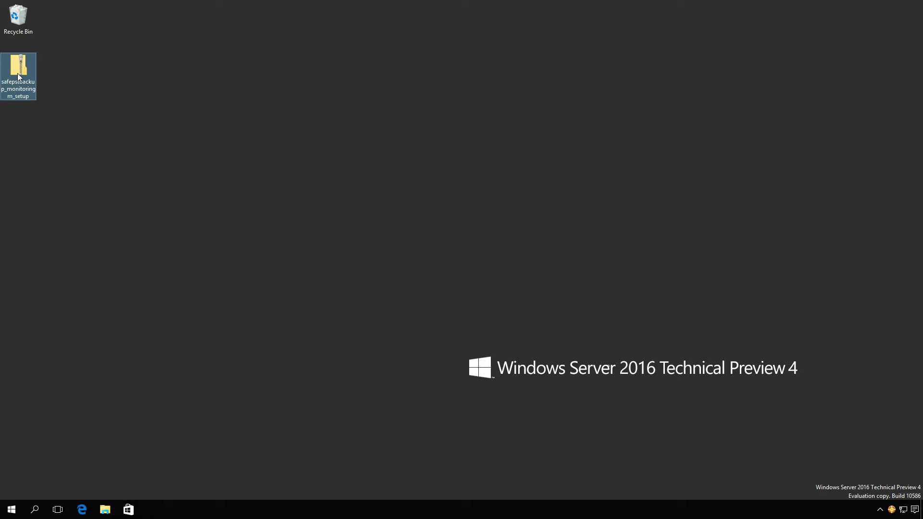
Extract the monitoring setup zip into the suggested safepstbackup_monitoringm_setup folder on the Desktop.
right_click(18, 74)
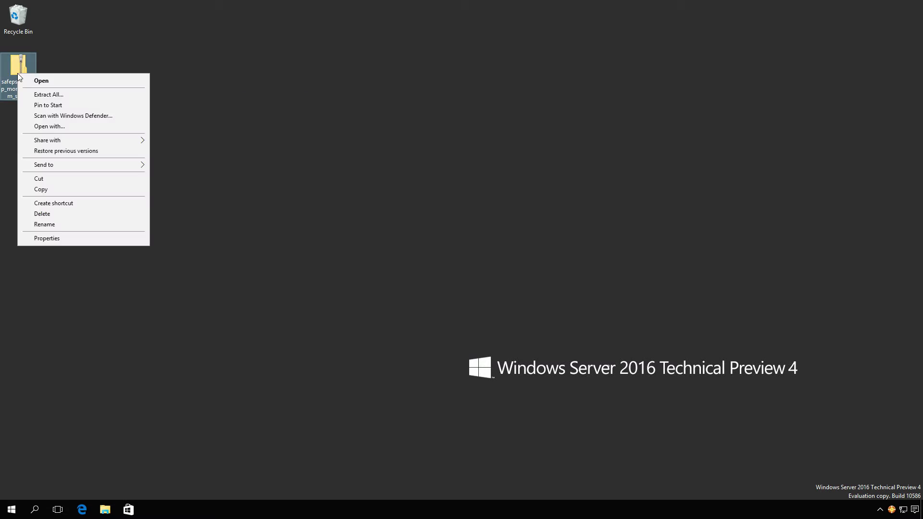
left_click(49, 95)
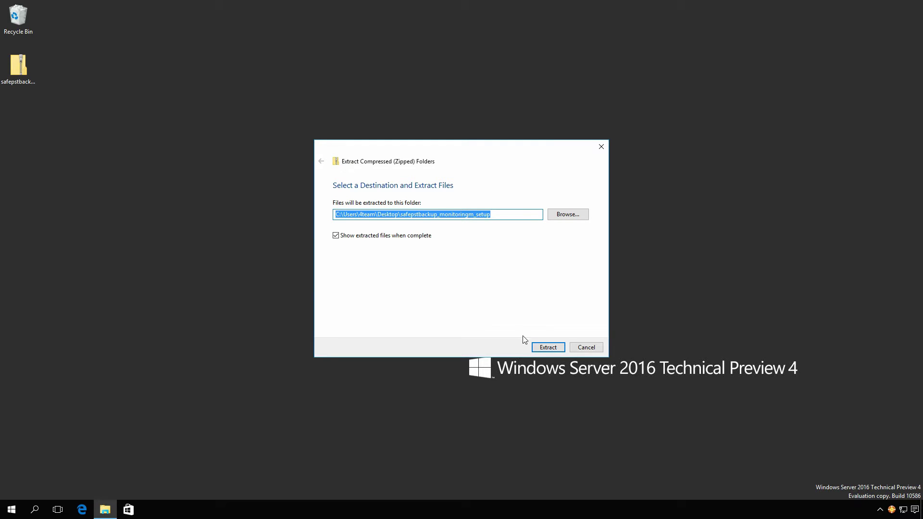
left_click(547, 351)
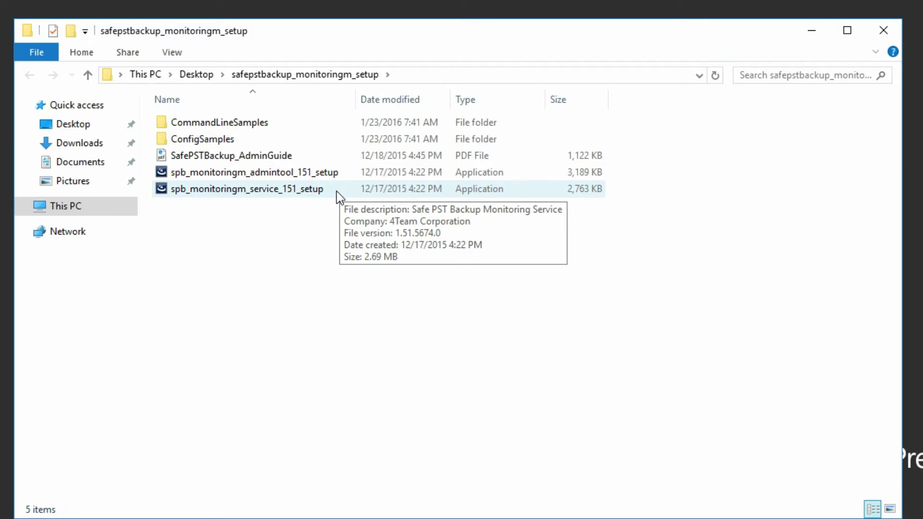
Launch spb_monitoringm_service_151_setup, accept the licence and keep the default install folder.
double_click(305, 193)
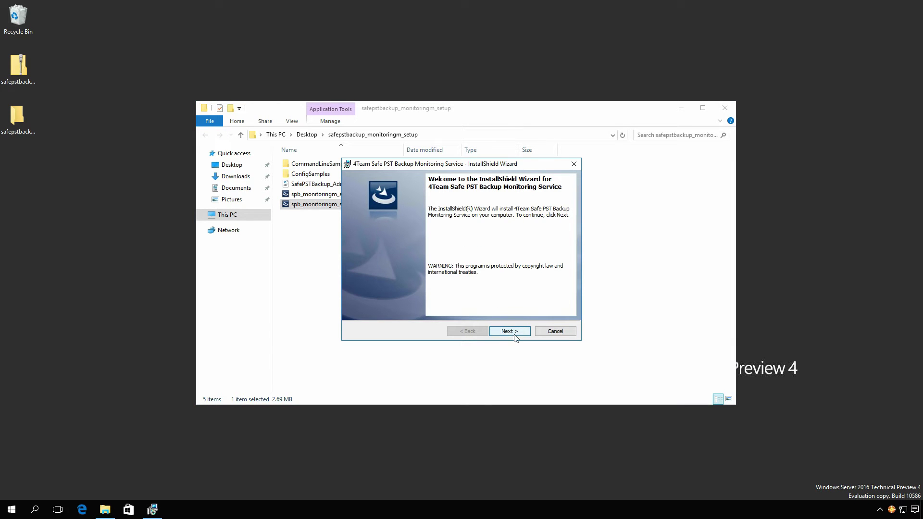
left_click(513, 332)
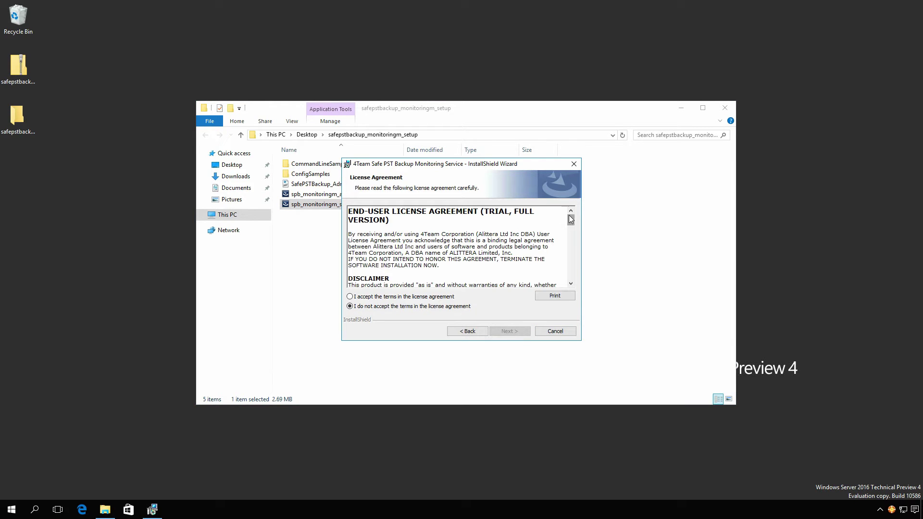
left_click_drag(571, 219, 571, 273)
left_click(443, 298)
left_click(508, 332)
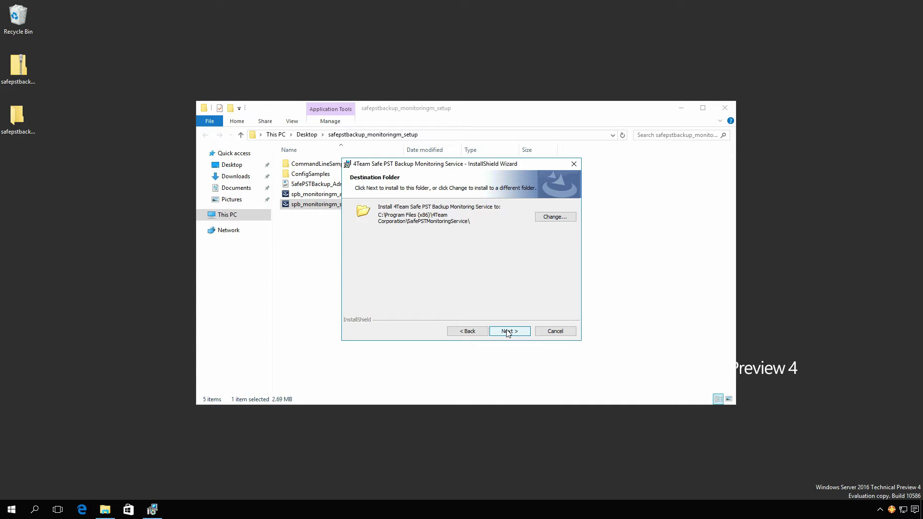
left_click(508, 332)
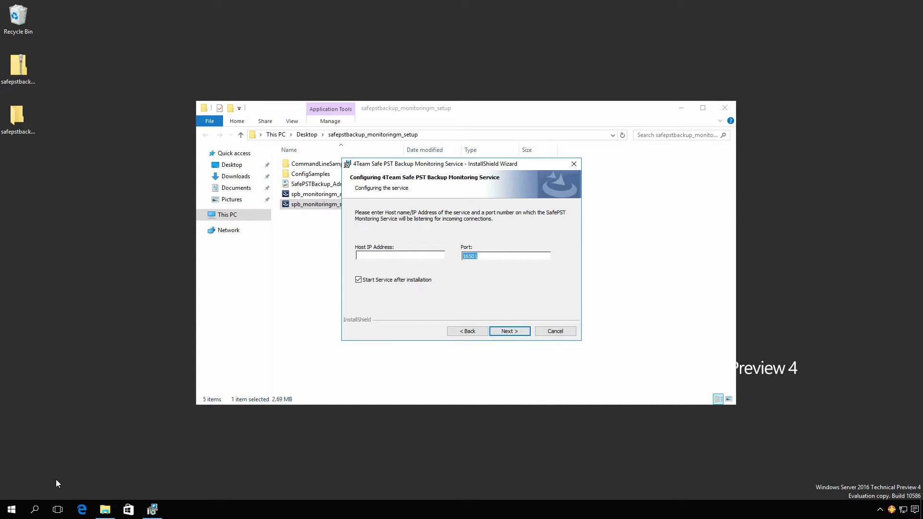
Open Command Prompt from the Start search using 'cmd'.
left_click(7, 506)
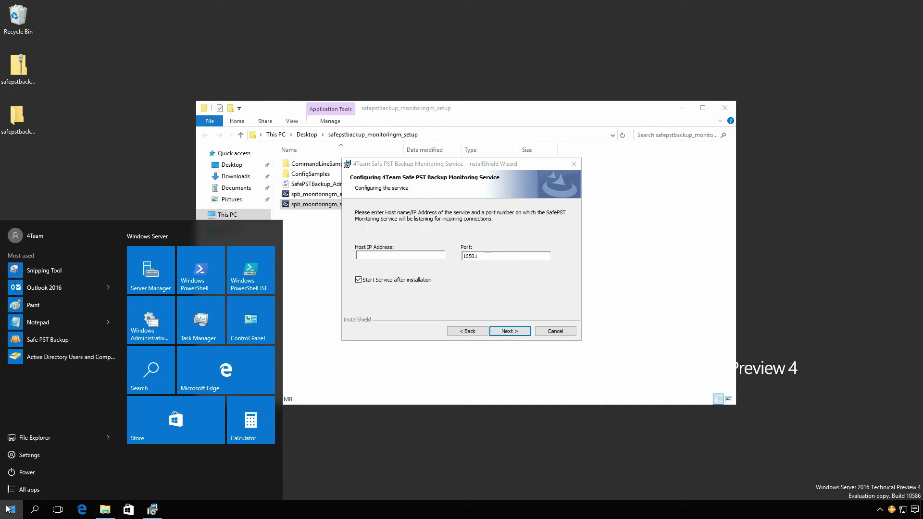
type("cmd")
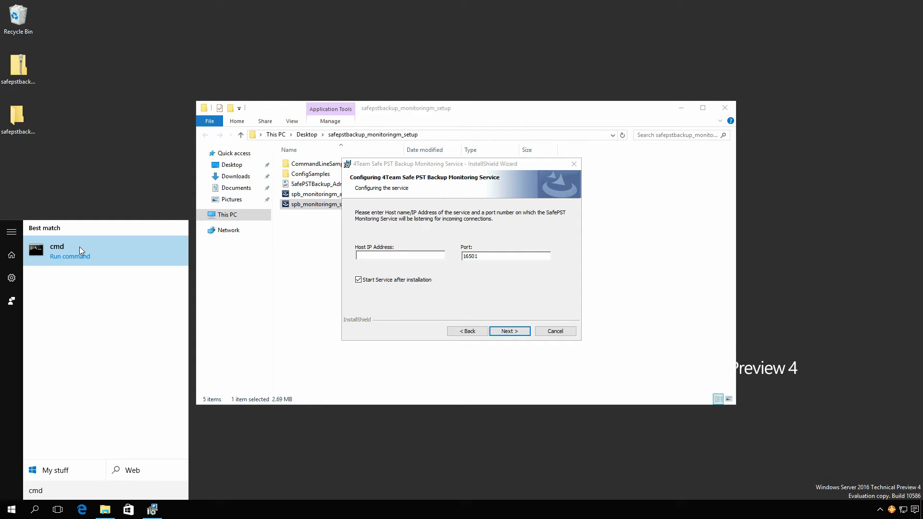
left_click(79, 247)
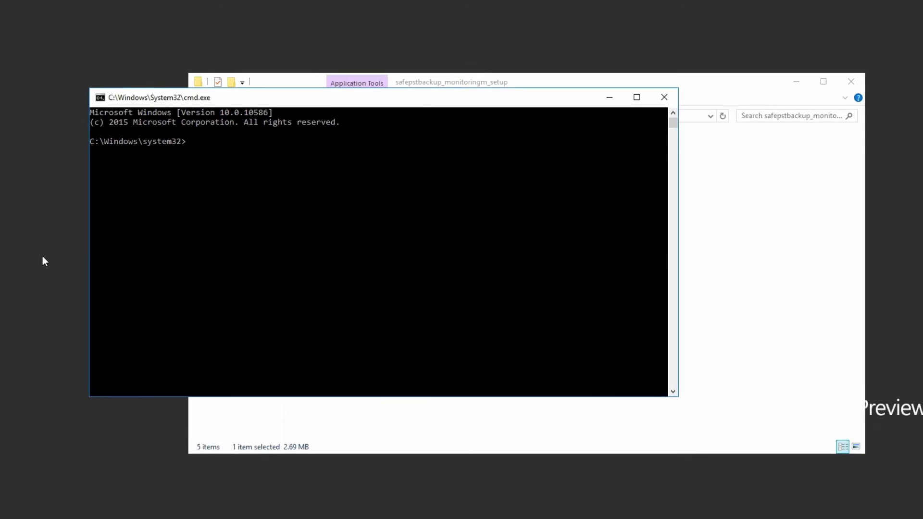
Run ipconfig /all and hostname to find IPv4 192.168.0.200 and host name Server.
type("ipconfig")
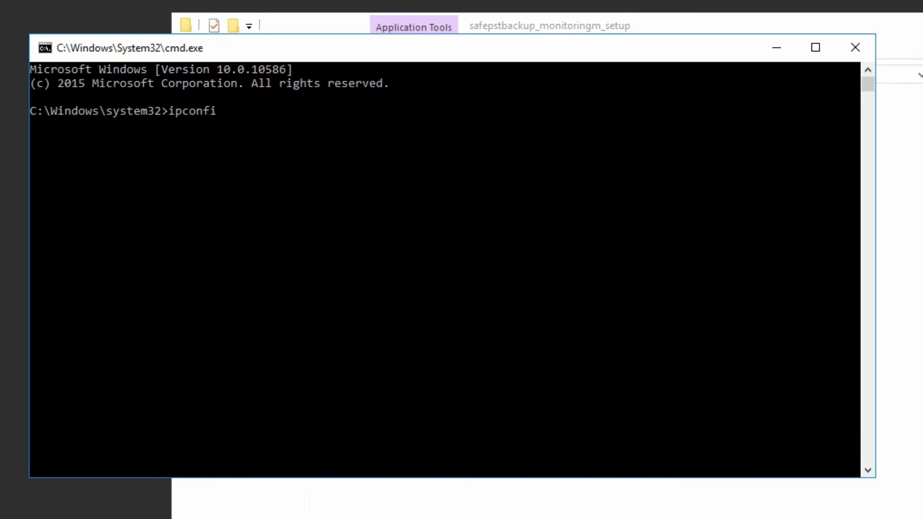
type(" /all")
key("Return")
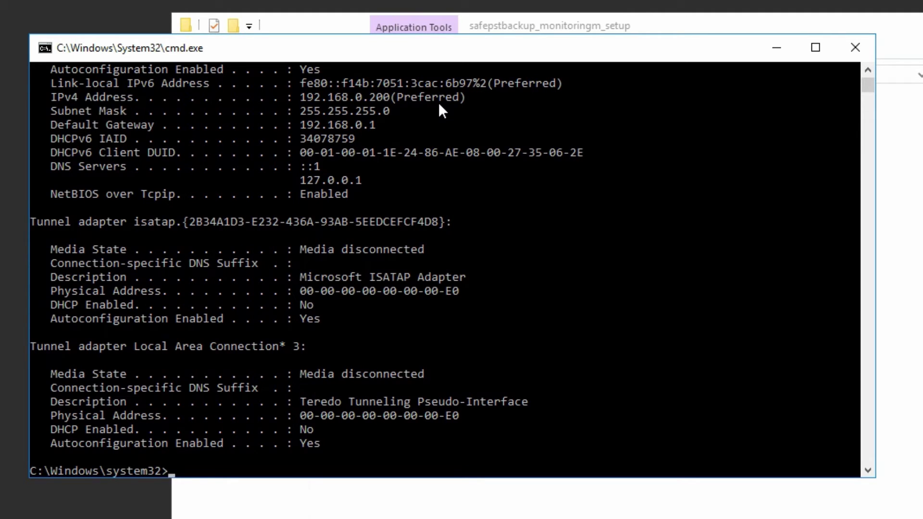
type("hostname")
key("Return")
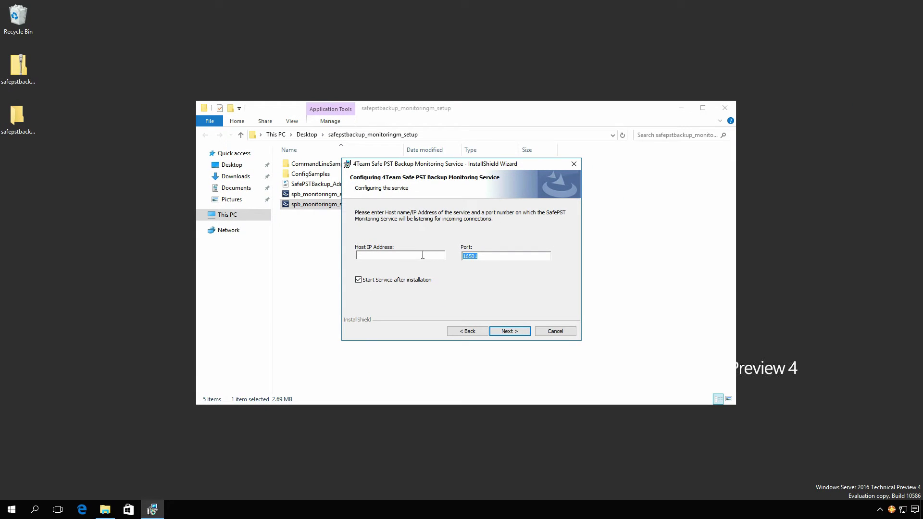
Set the monitoring service host to Server, keeping port 16501, and continue.
left_click(421, 256)
type("Server")
left_click(512, 332)
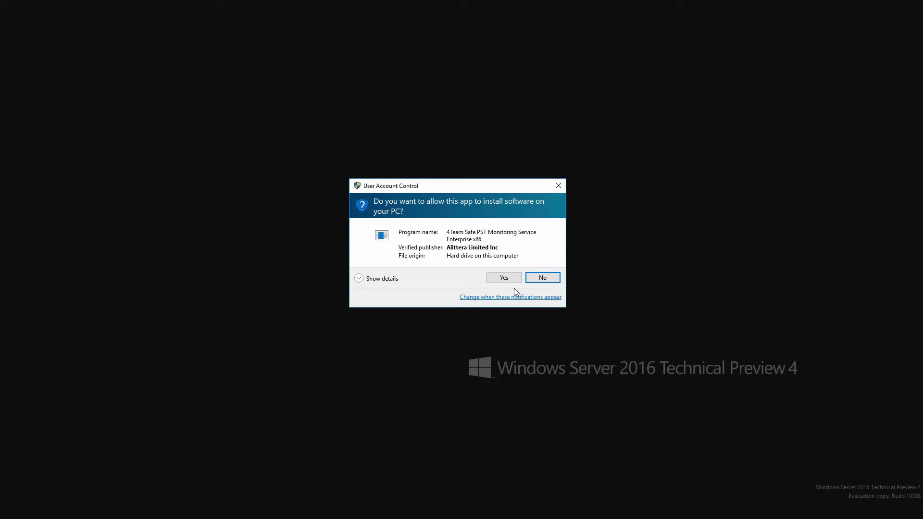
Approve the installation, finish the wizard, and select the admin tool setup file.
left_click(501, 277)
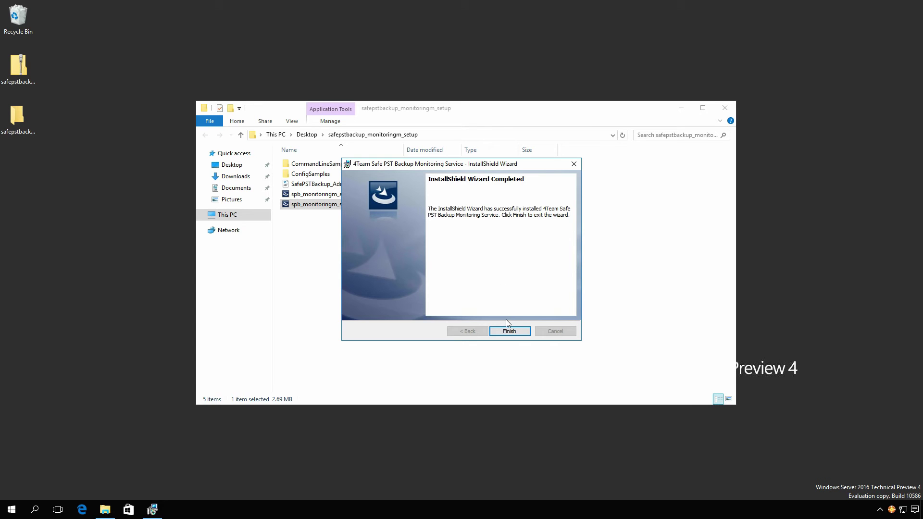
left_click(508, 330)
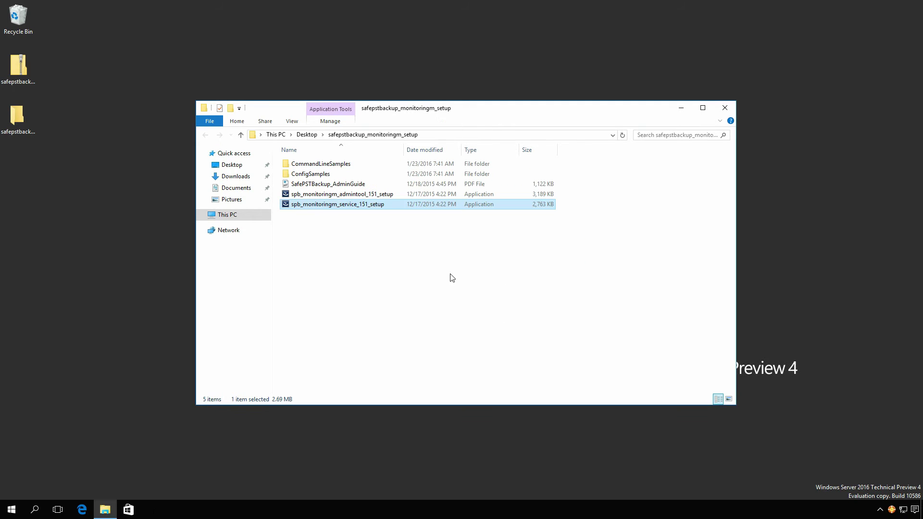
left_click(348, 194)
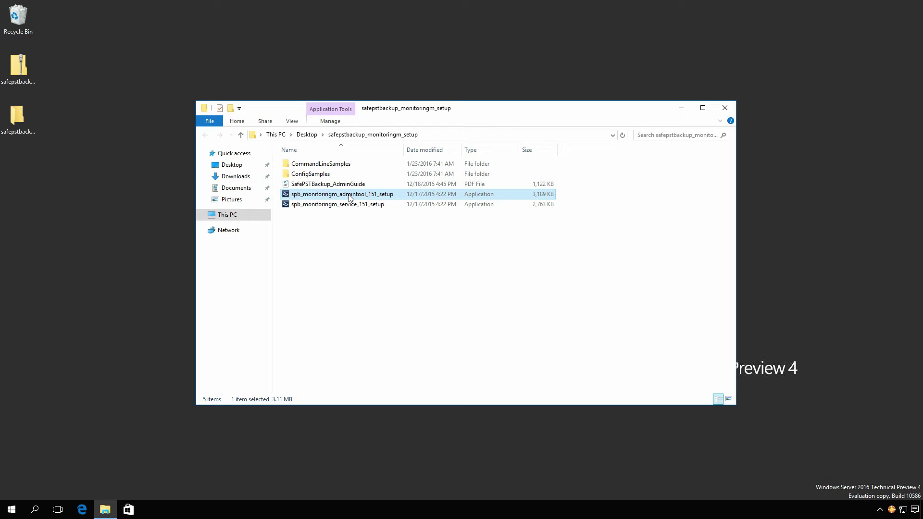
Launch the Administration Tool setup, close the folder window, and accept the license.
double_click(350, 194)
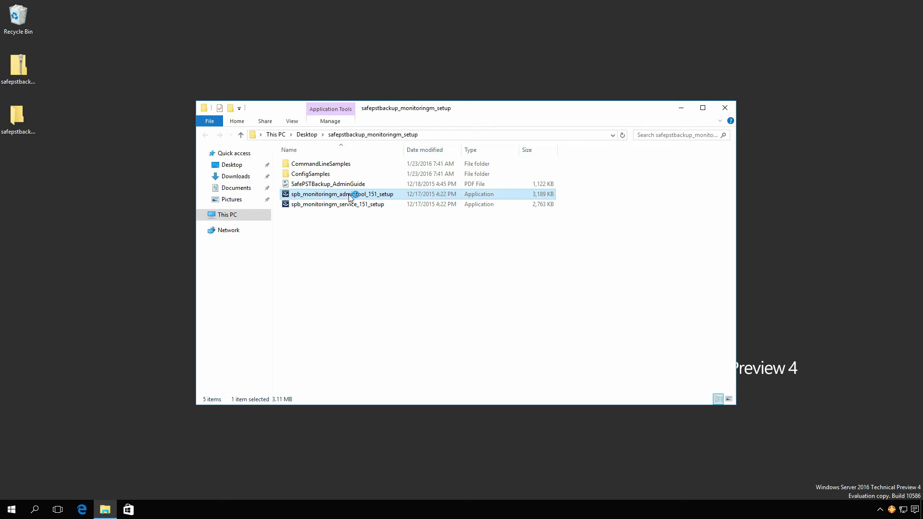
left_click(725, 107)
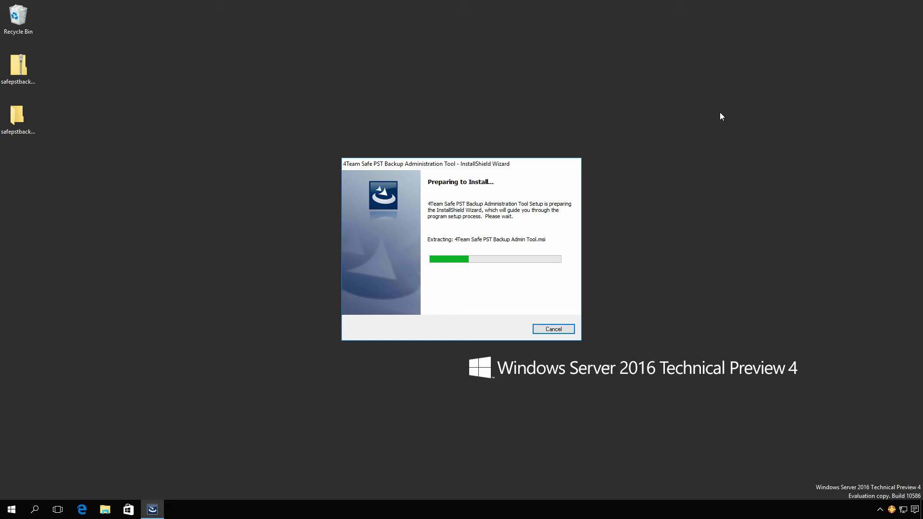
left_click(511, 331)
left_click_drag(572, 225, 572, 275)
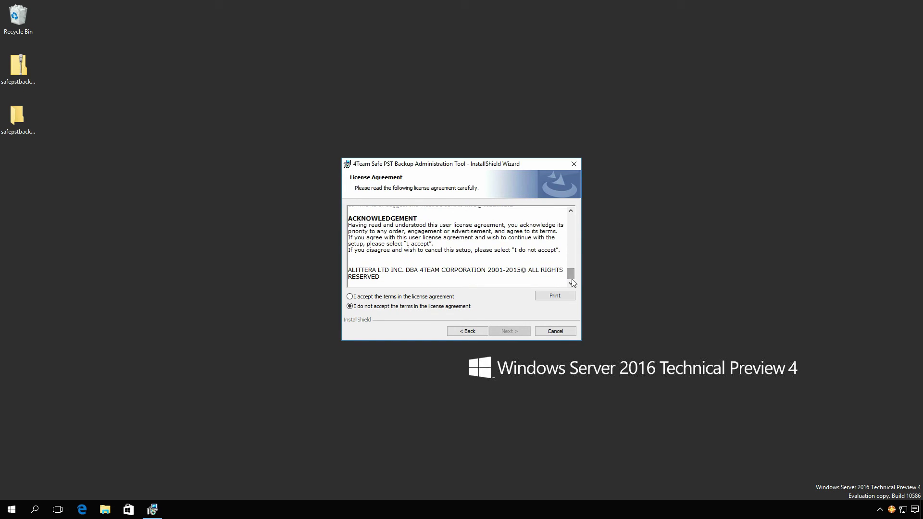
left_click(445, 296)
Install into the default Program Files folder and launch the Administration Tool on finish.
left_click(512, 332)
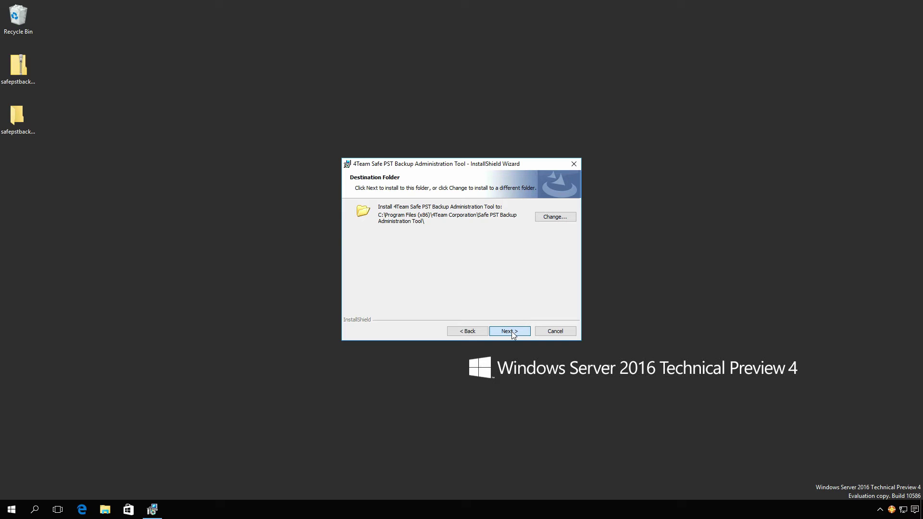
left_click(513, 333)
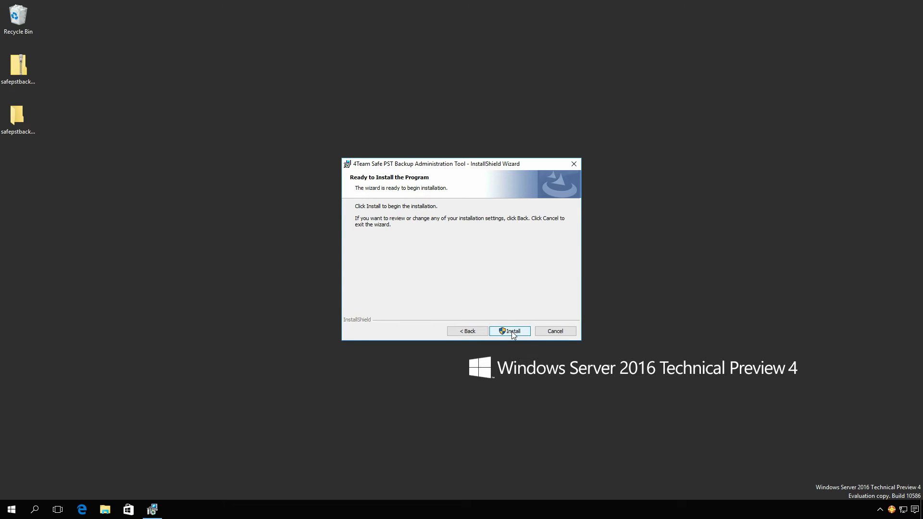
left_click(512, 333)
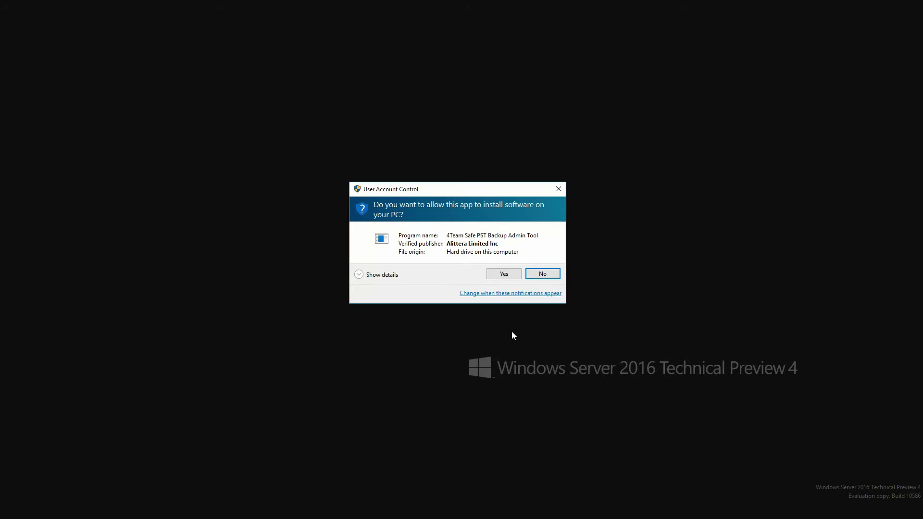
left_click(503, 273)
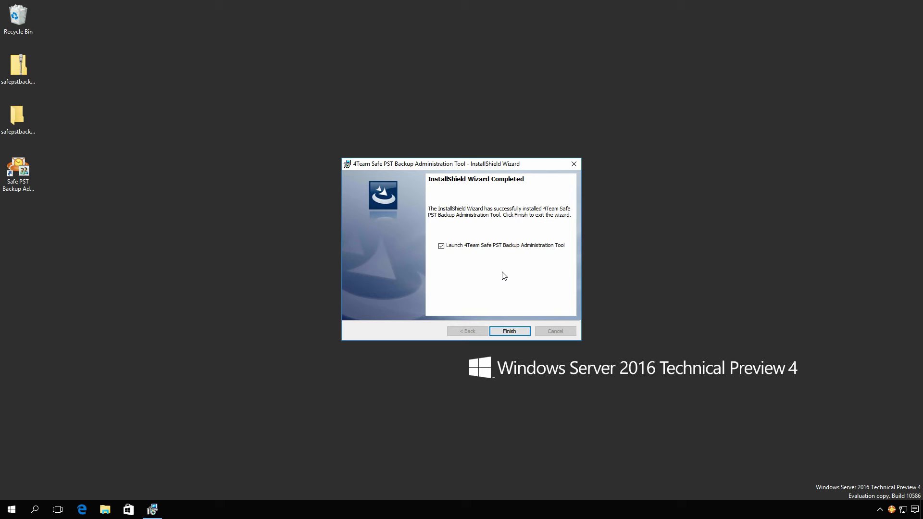
left_click(510, 332)
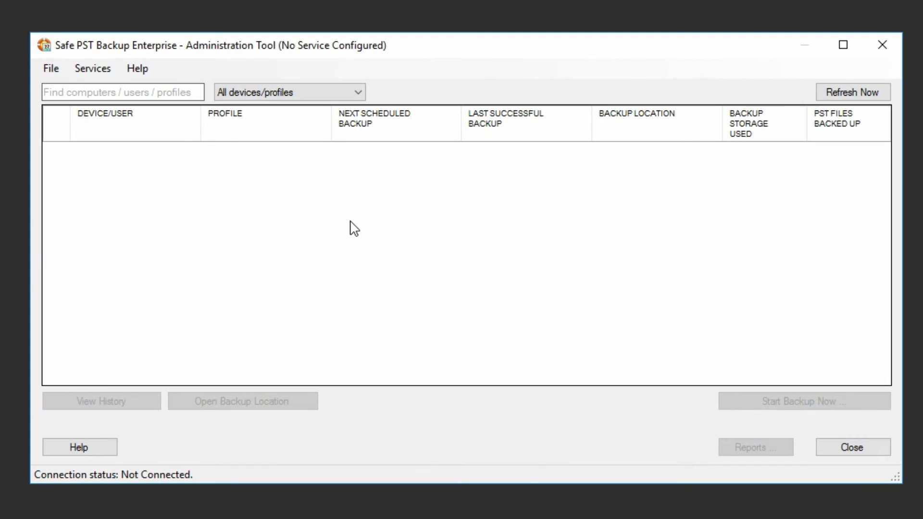
Add a service connection named Server with server address Server, test it, and apply.
left_click(110, 74)
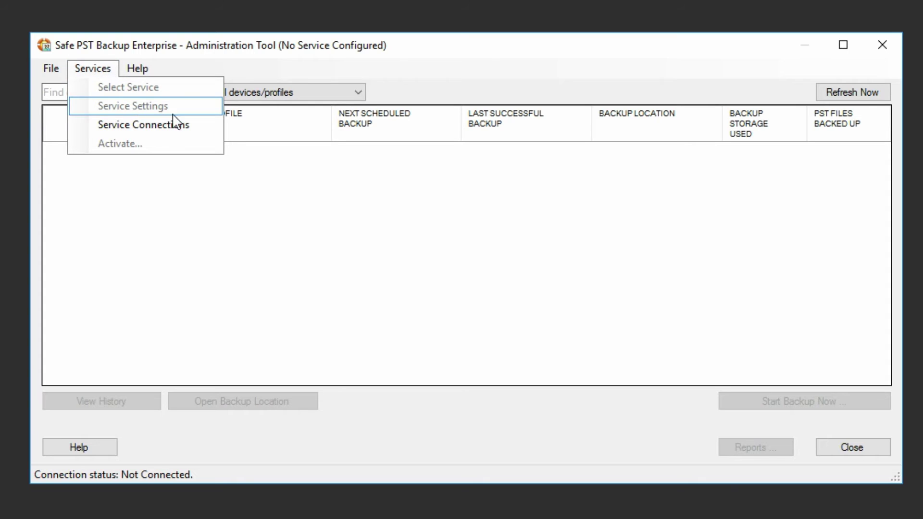
left_click(201, 128)
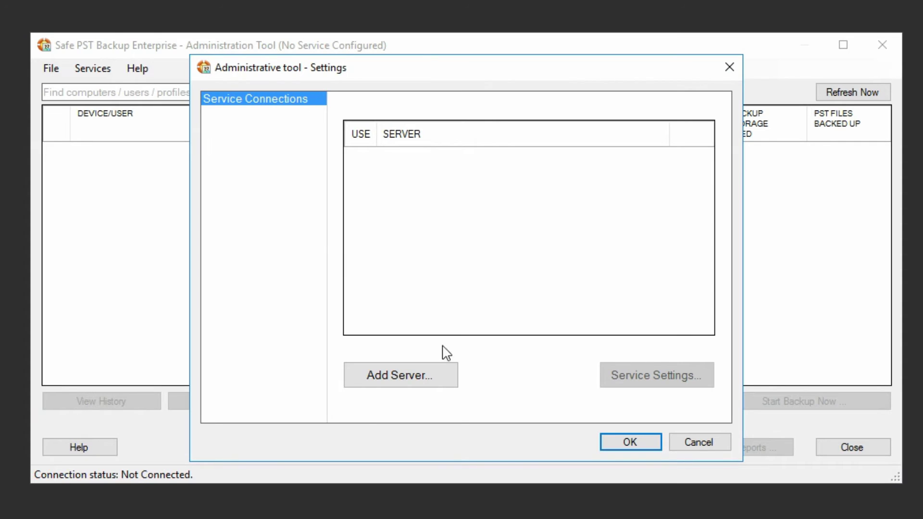
left_click(441, 380)
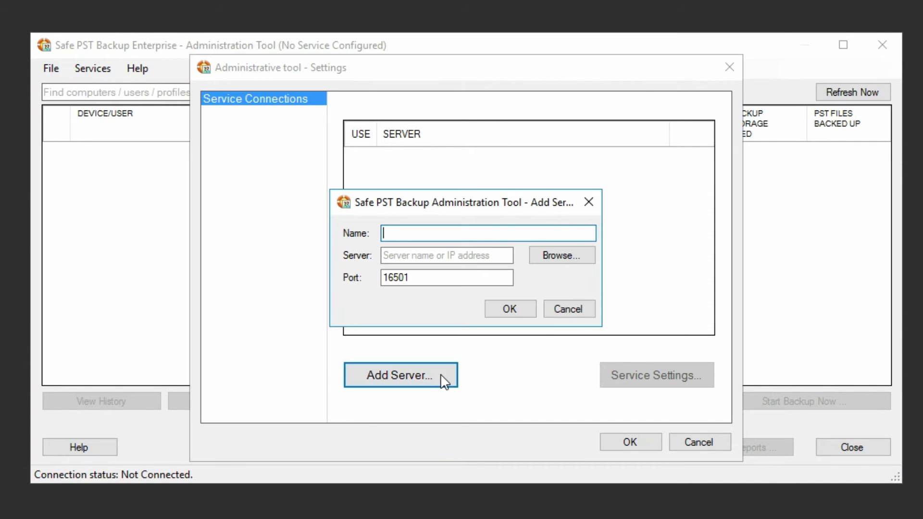
type("Server")
left_click(447, 255)
type("Server")
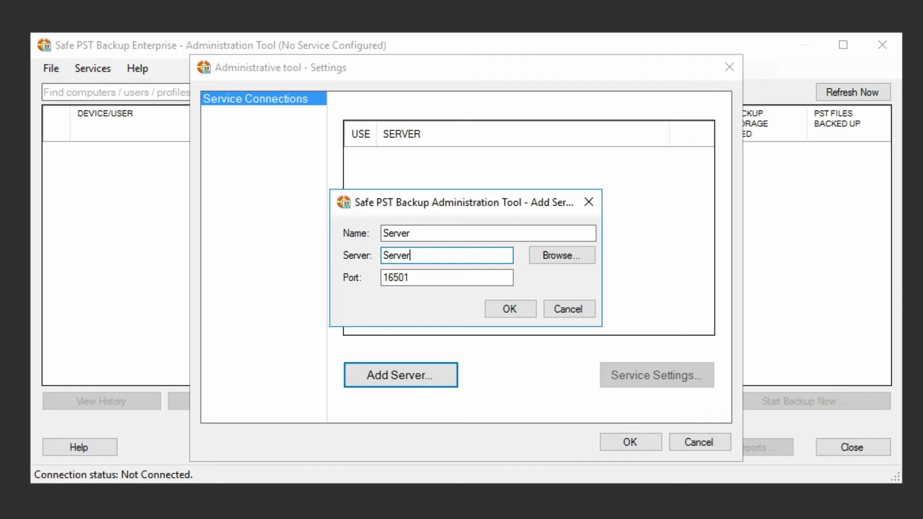
left_click(519, 310)
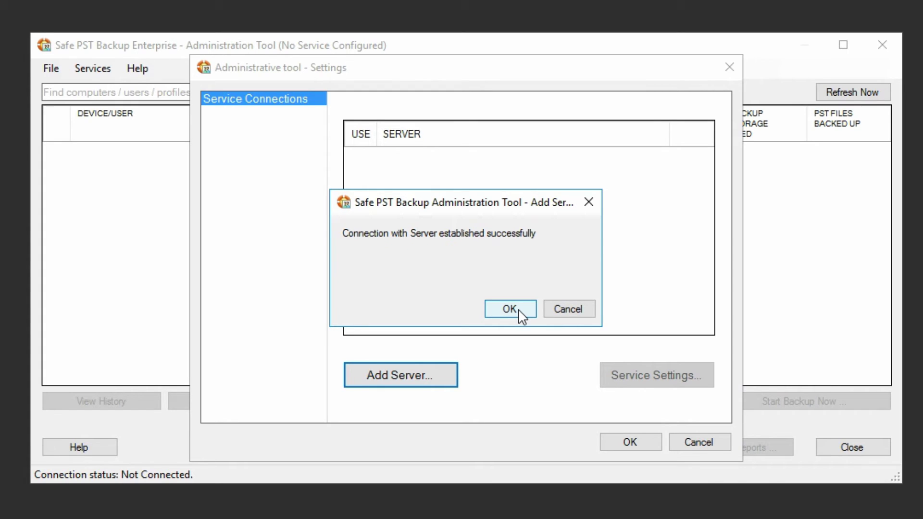
left_click(521, 309)
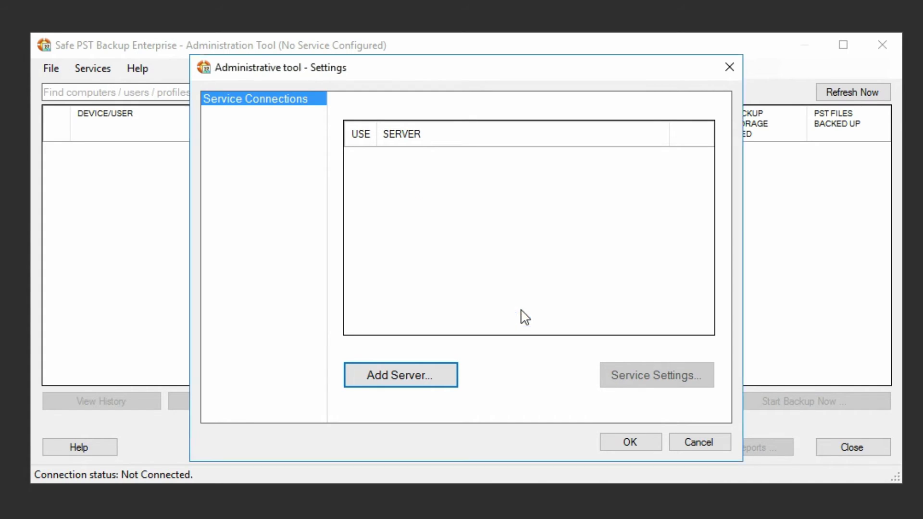
left_click(640, 447)
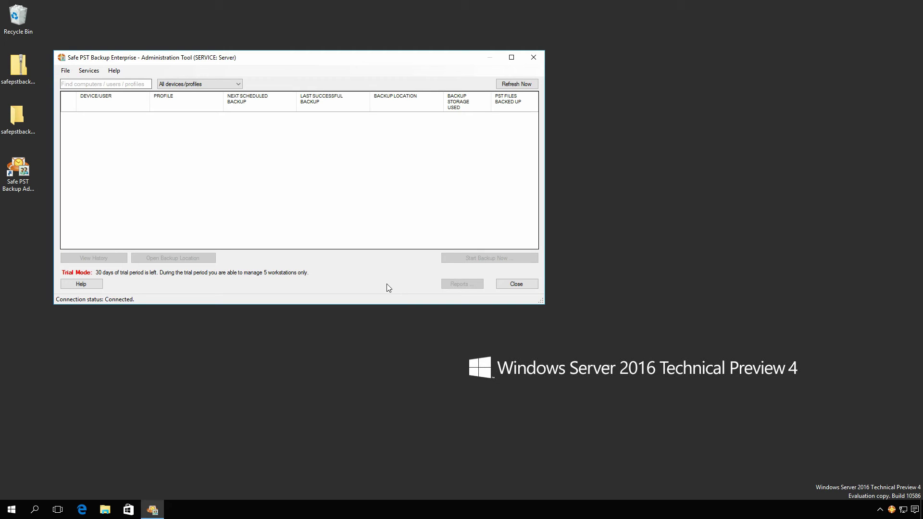
Exit the Safe PST Backup client from the system tray and open File Explorer.
right_click(890, 509)
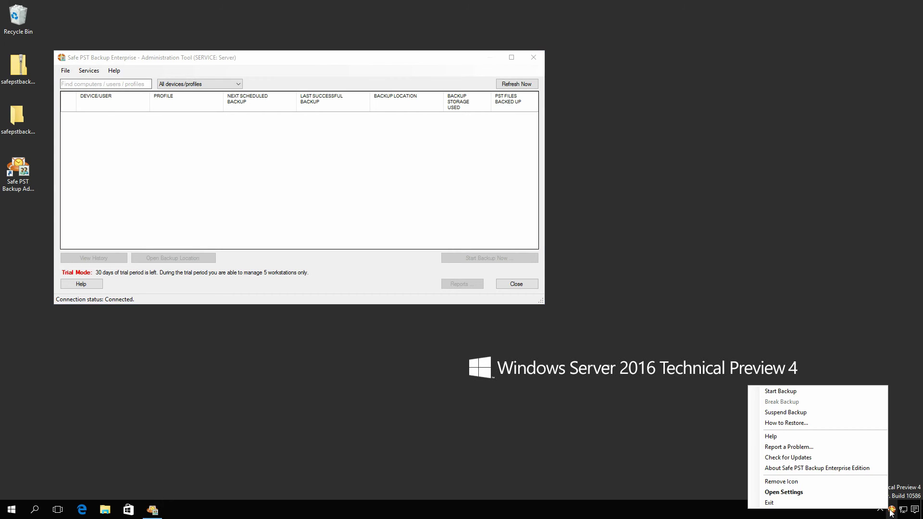
left_click(878, 502)
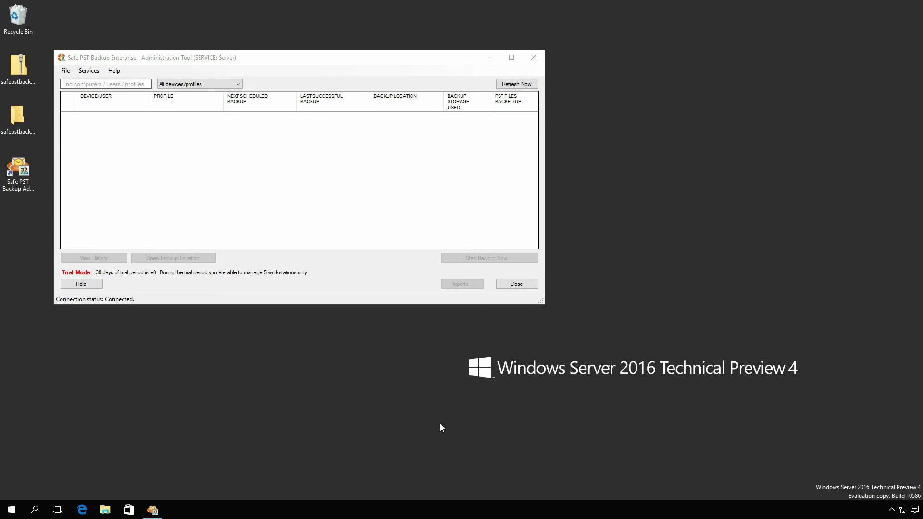
left_click(105, 509)
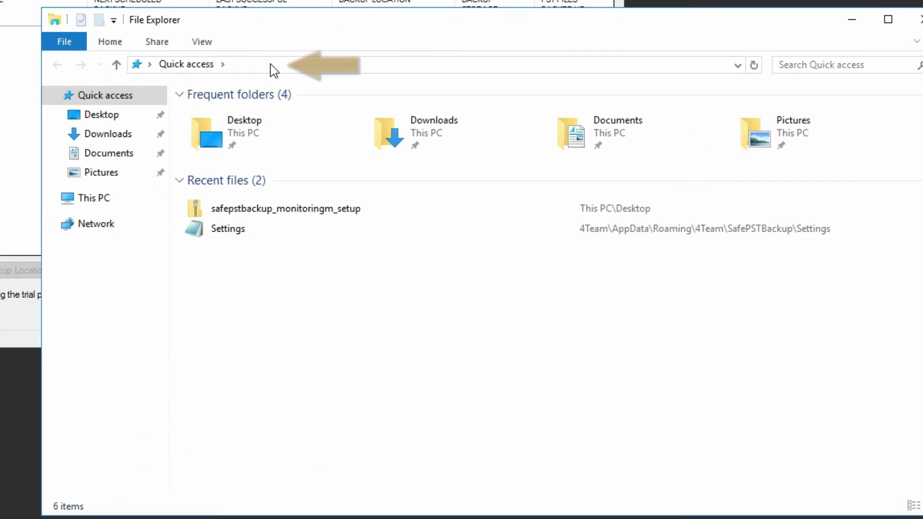
Browse from %appdata% into 4Team\SafePSTBackup\Settings.
left_click(276, 71)
type("%")
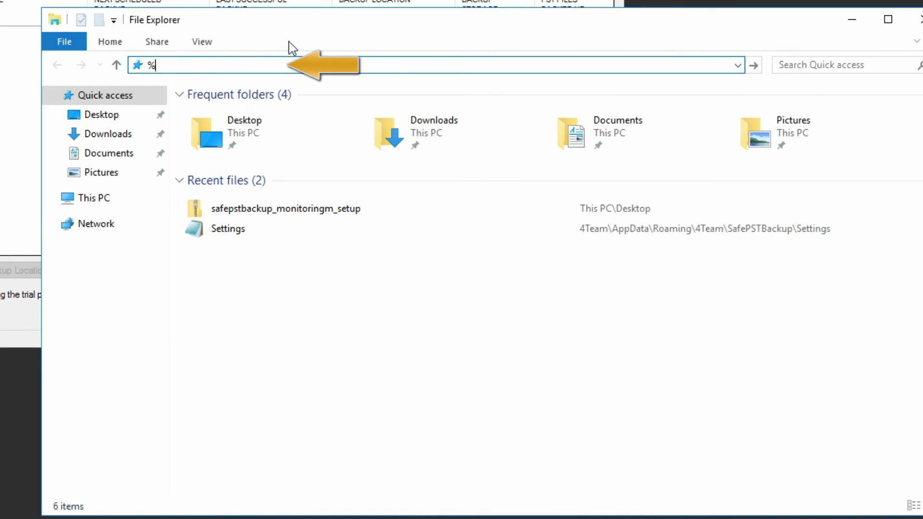
type("appdata%")
key("Return")
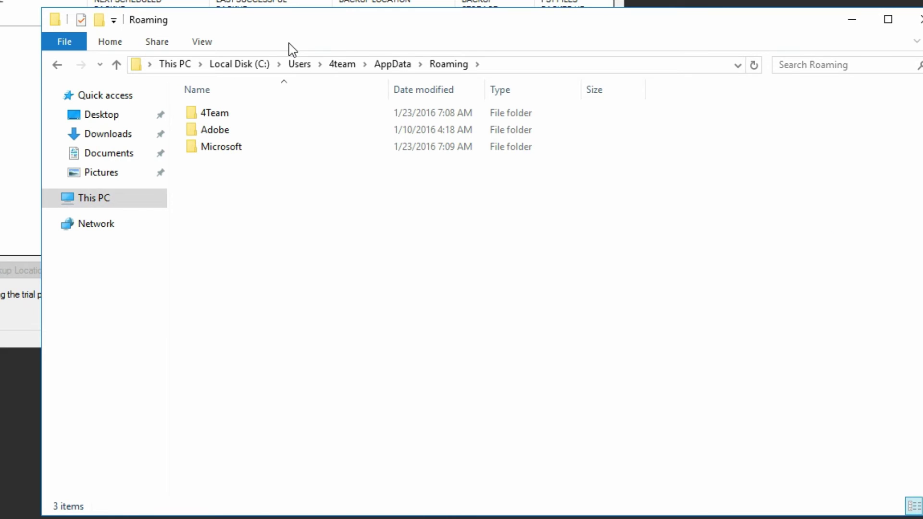
double_click(217, 113)
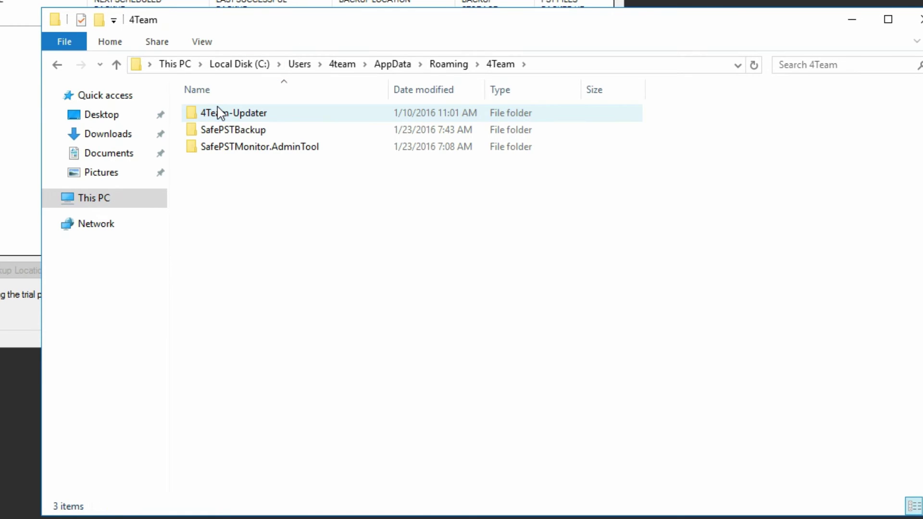
double_click(254, 131)
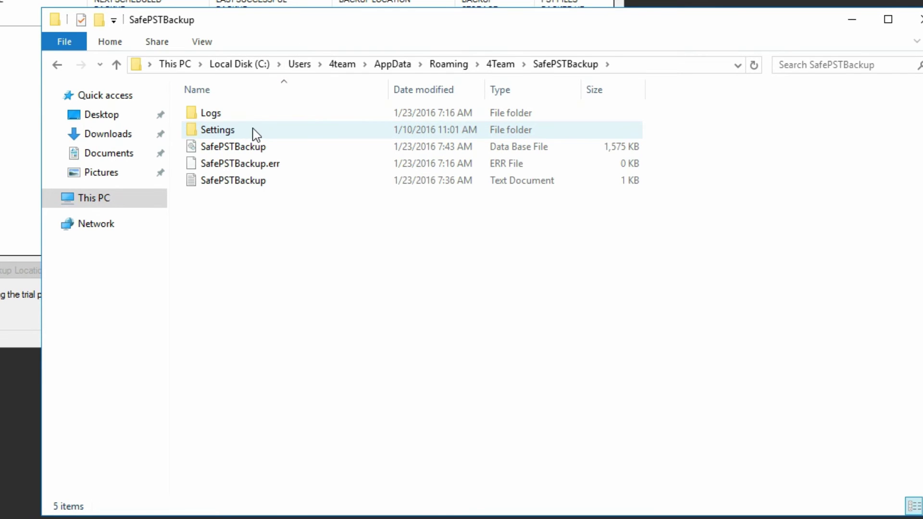
double_click(218, 130)
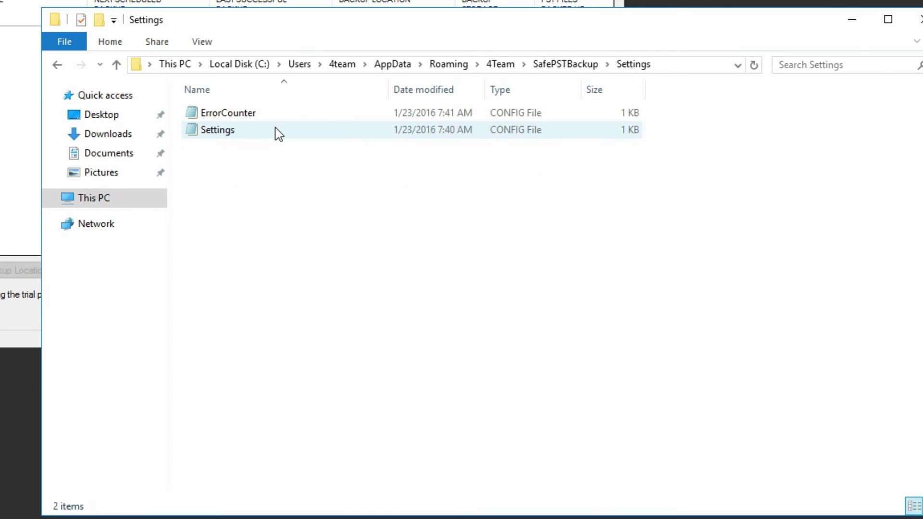
Open the Settings config file in Notepad.
left_click(230, 129)
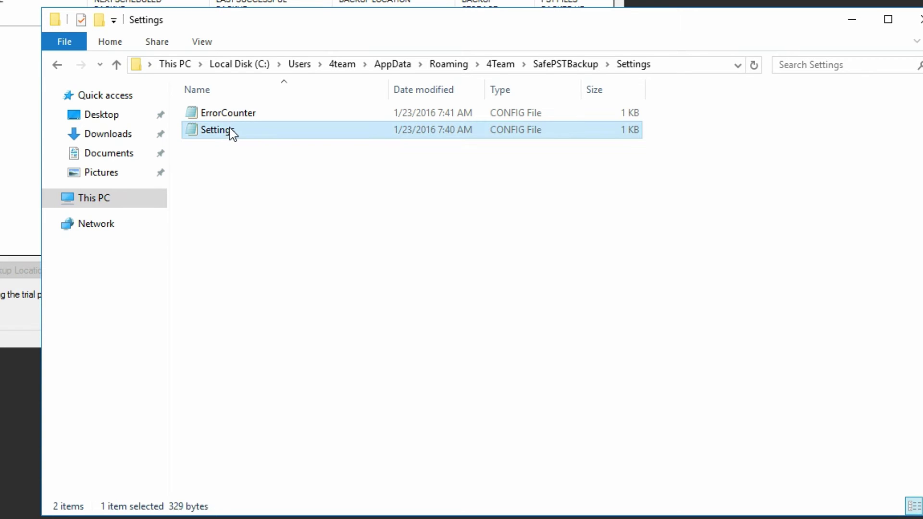
right_click(231, 130)
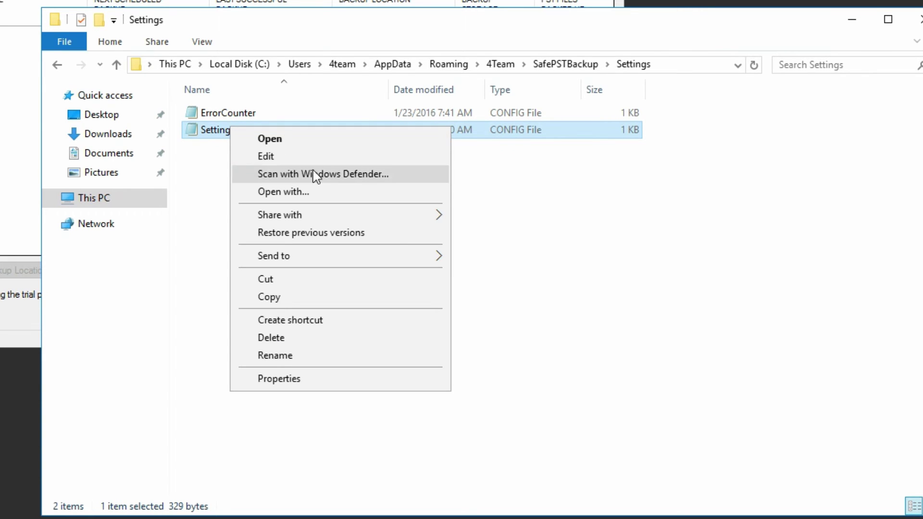
left_click(313, 192)
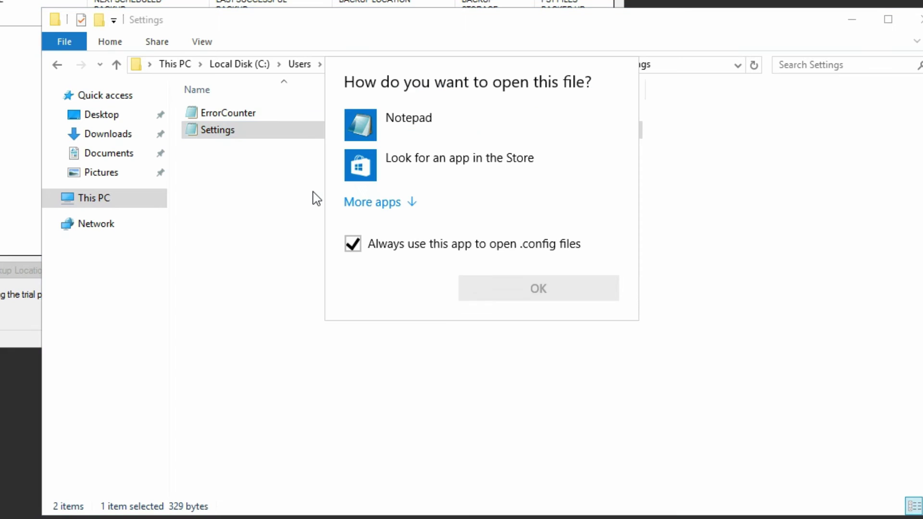
left_click(407, 122)
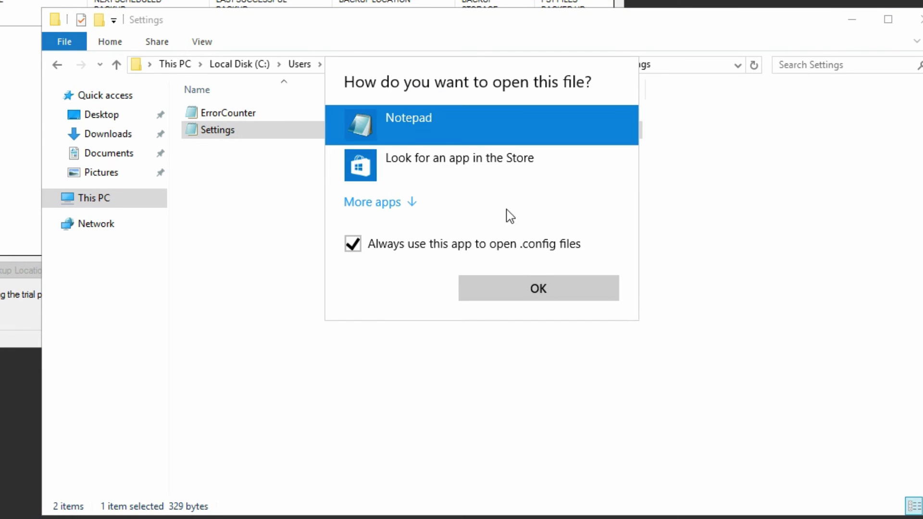
left_click(547, 290)
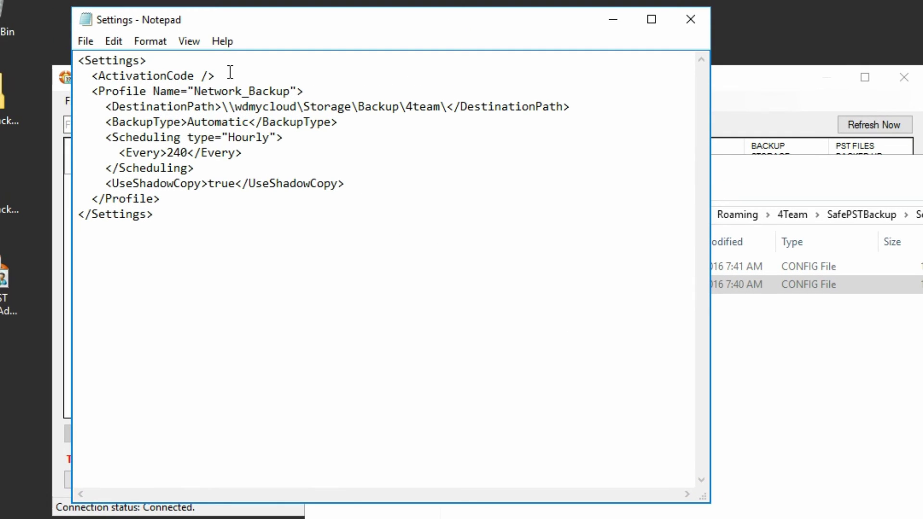
Paste ServiceHost Server and ServicePort 16501 lines below ActivationCode.
left_click(230, 72)
key("Return")
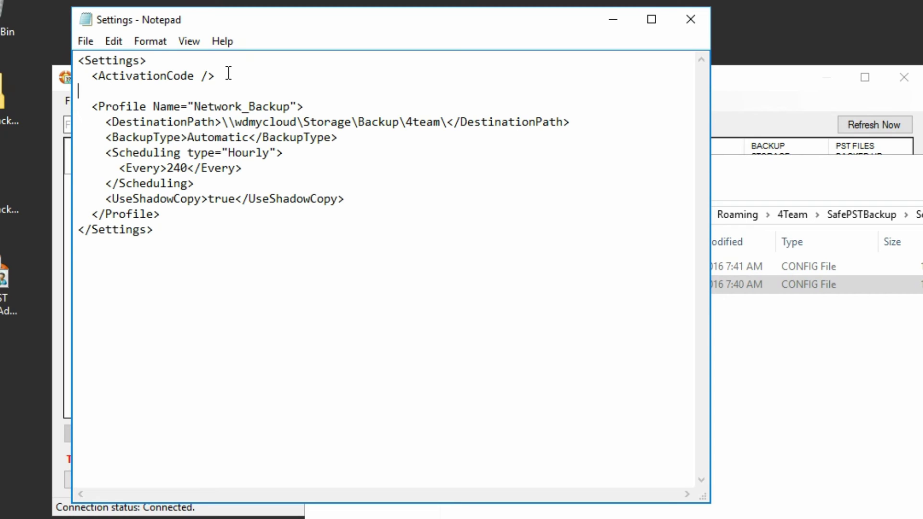
type("<ServiceHost>Server</ServiceHost> <ServicePort>16501</ServicePort>")
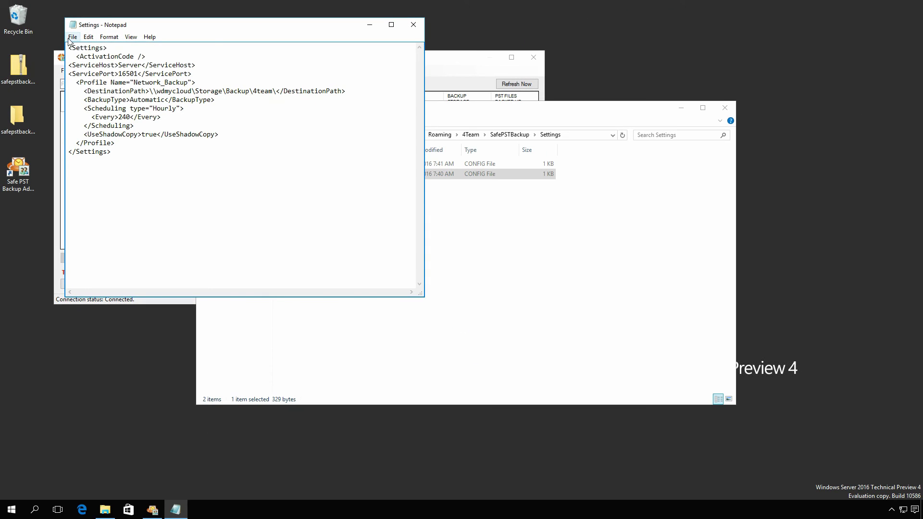
Save the Settings file and close Notepad and the Settings folder window.
left_click(86, 42)
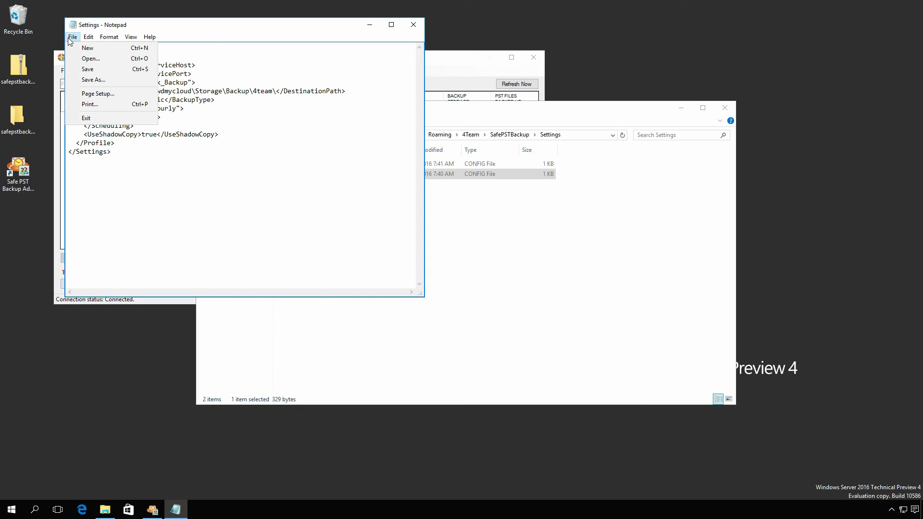
left_click(84, 69)
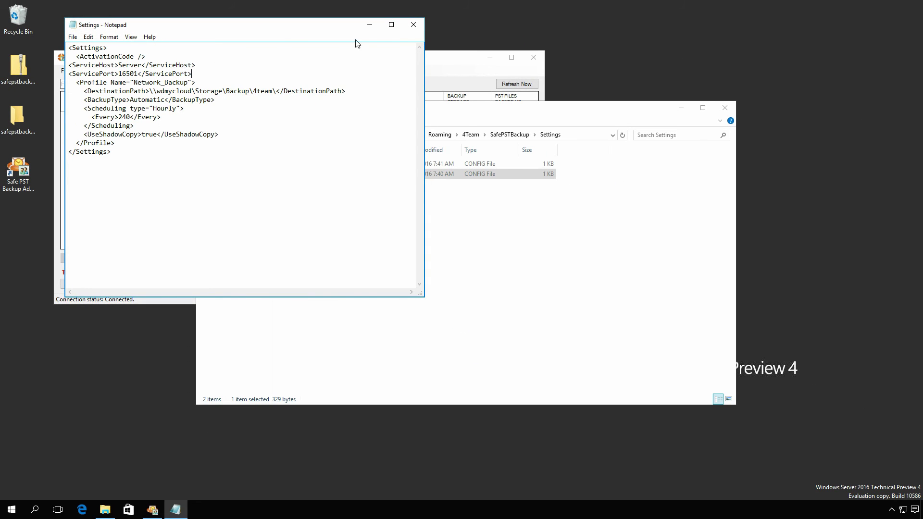
left_click(413, 25)
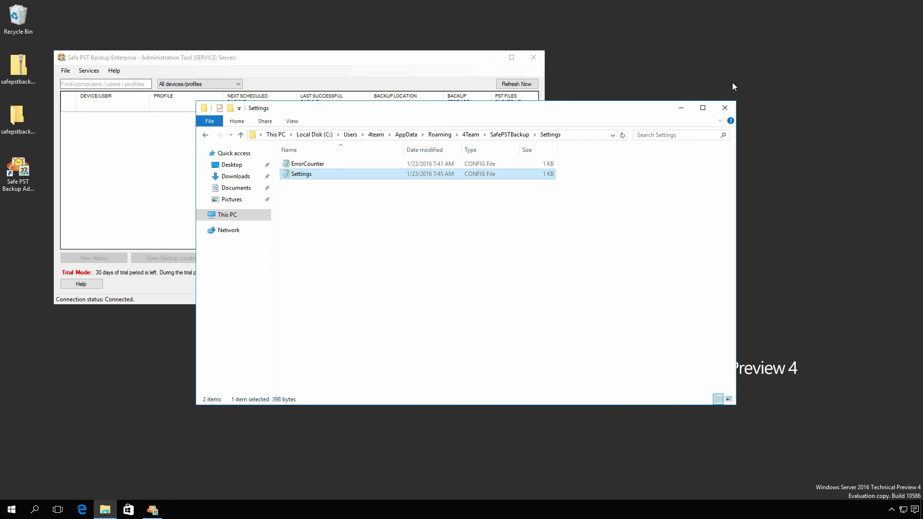
left_click(726, 109)
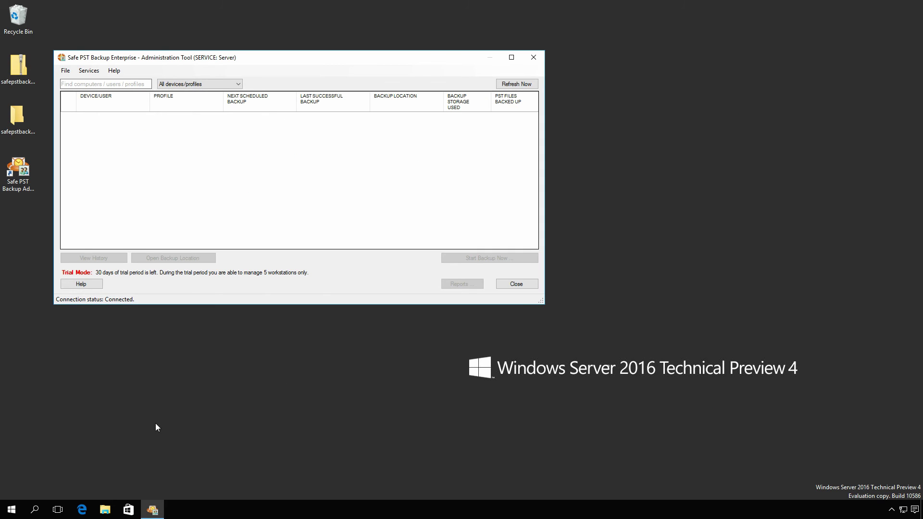
Launch Safe PST Backup from 4Team Corporation and move its window beside the admin tool.
left_click(12, 509)
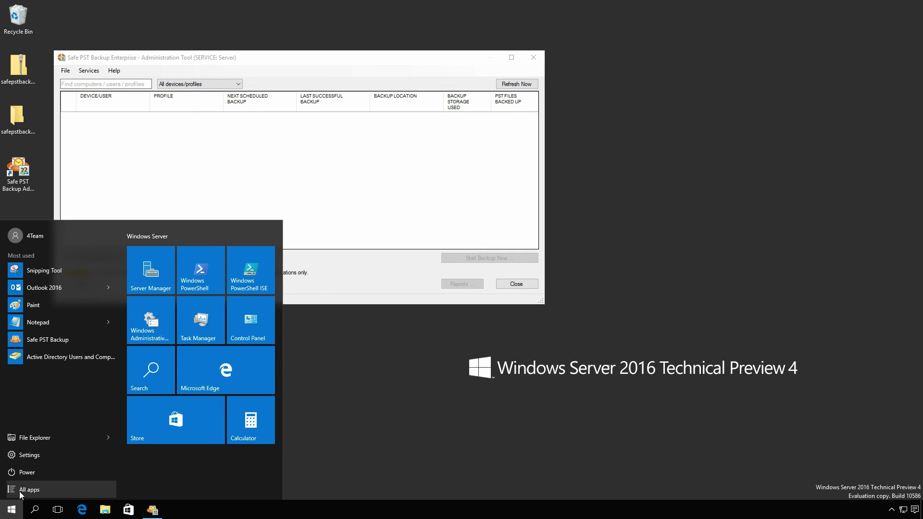
left_click(20, 492)
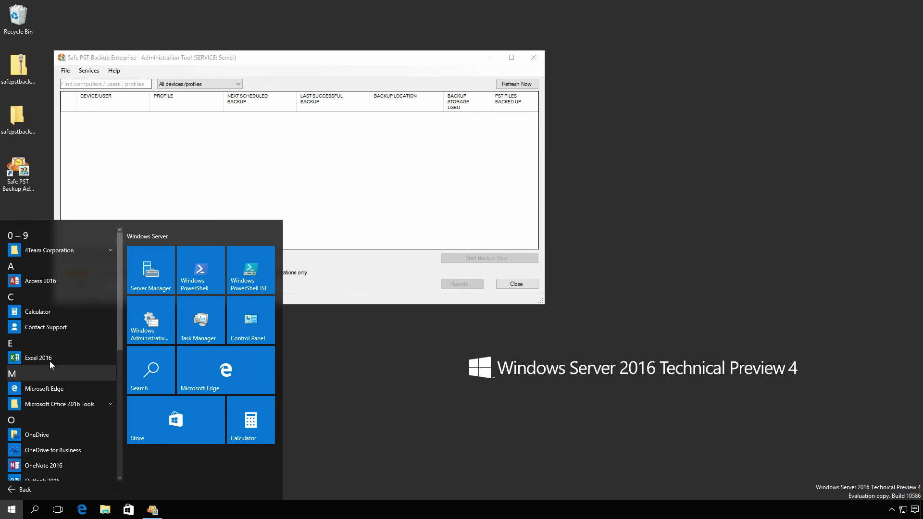
left_click(70, 248)
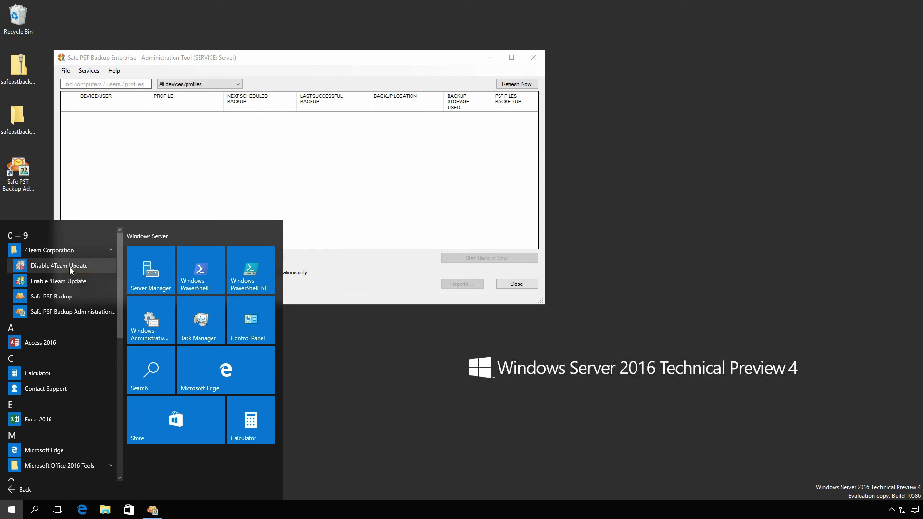
left_click(50, 297)
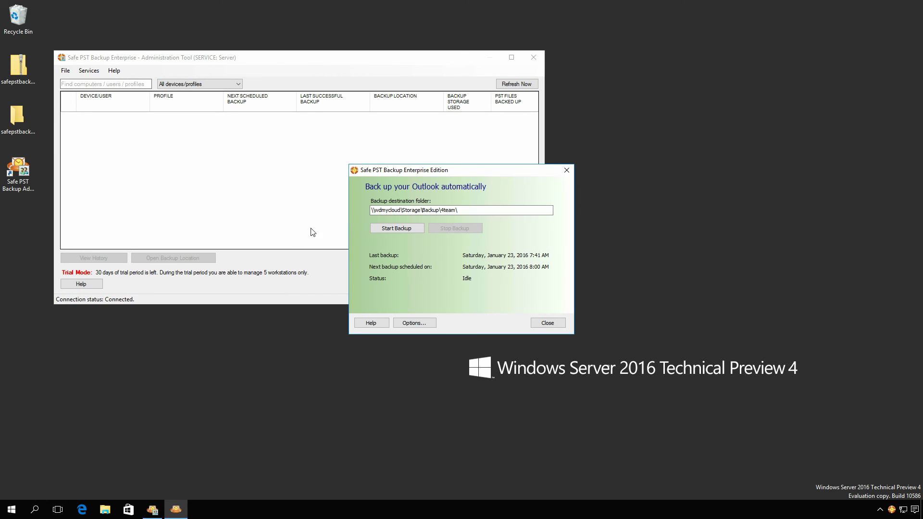
left_click_drag(374, 172, 613, 129)
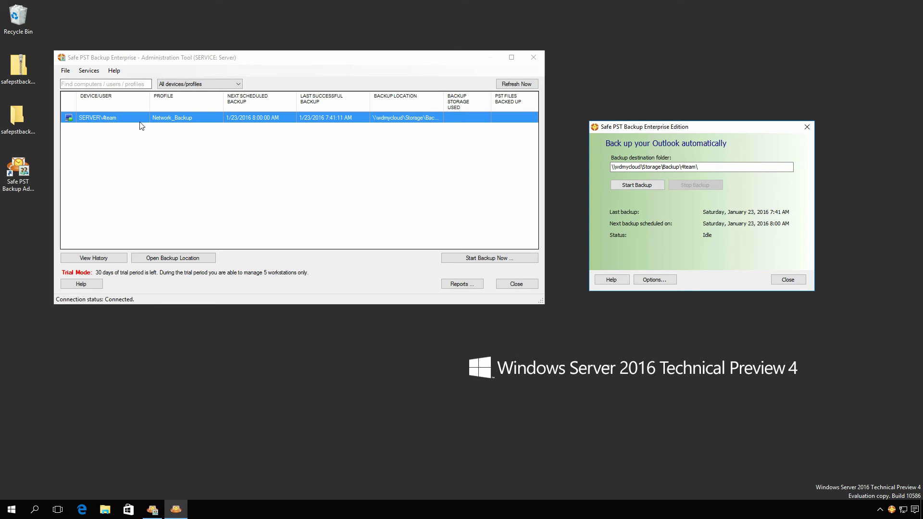
Force an immediate Start Backup Now on SERVER\4team, confirming it to store 220 MB and 1 PST file.
right_click(140, 122)
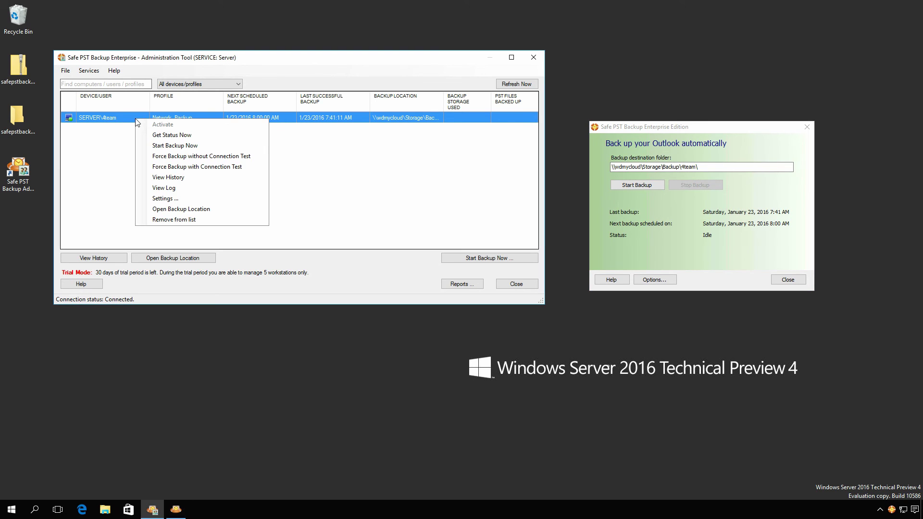
left_click(146, 145)
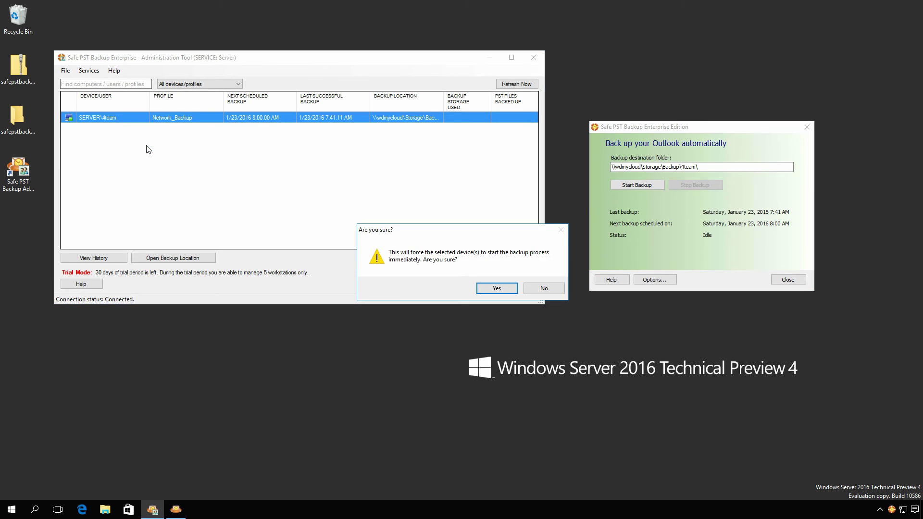
left_click(495, 290)
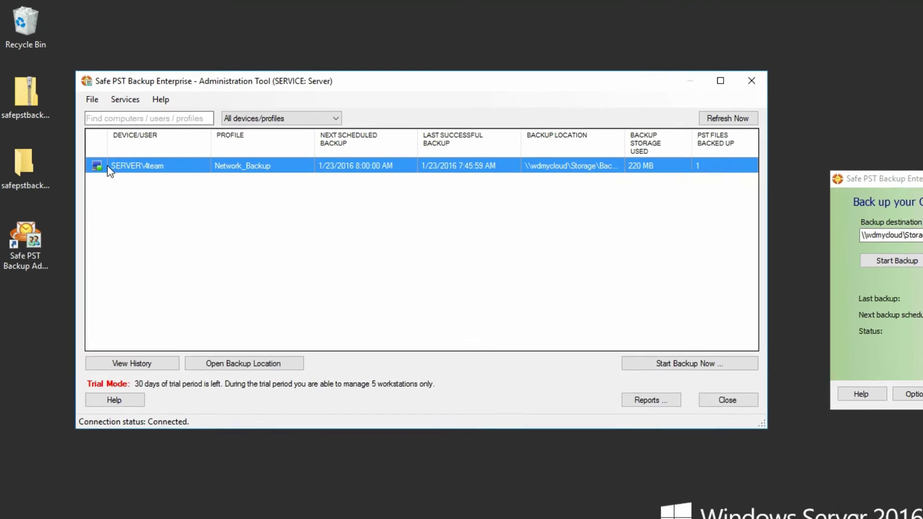
right_click(77, 119)
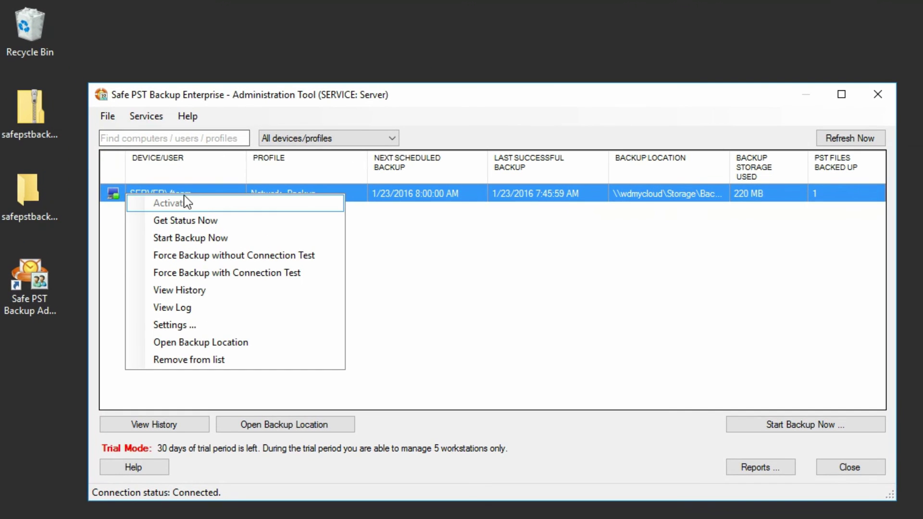